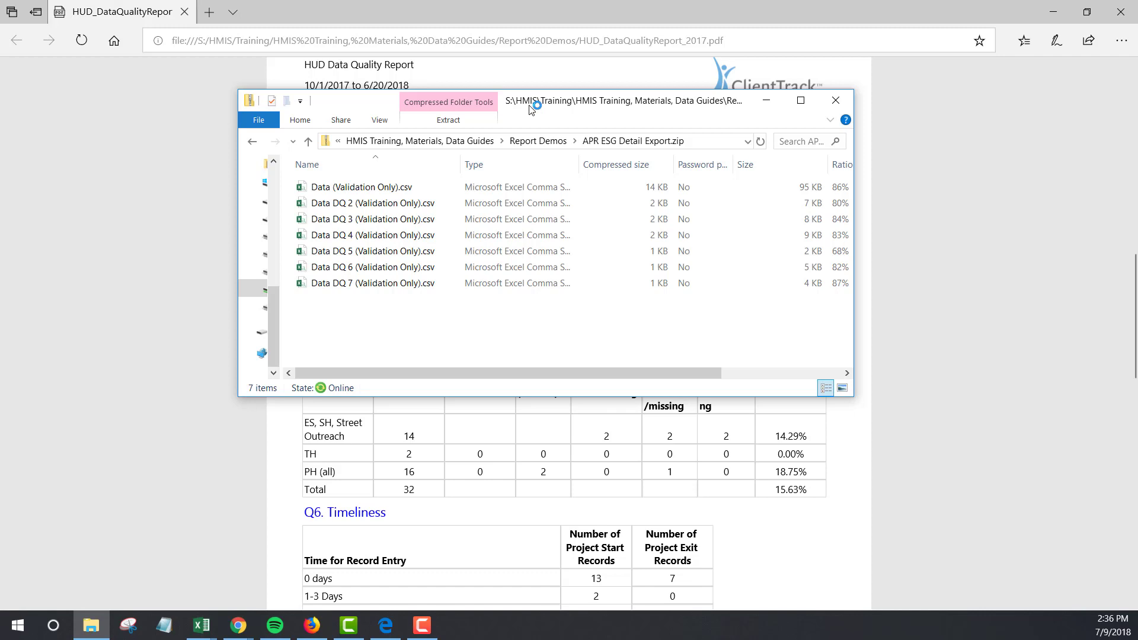
- Select Data (Validation Only).csv in the APR ESG Detail Export zip's file list
{"action": "left_click", "coordinate": [446, 186]}
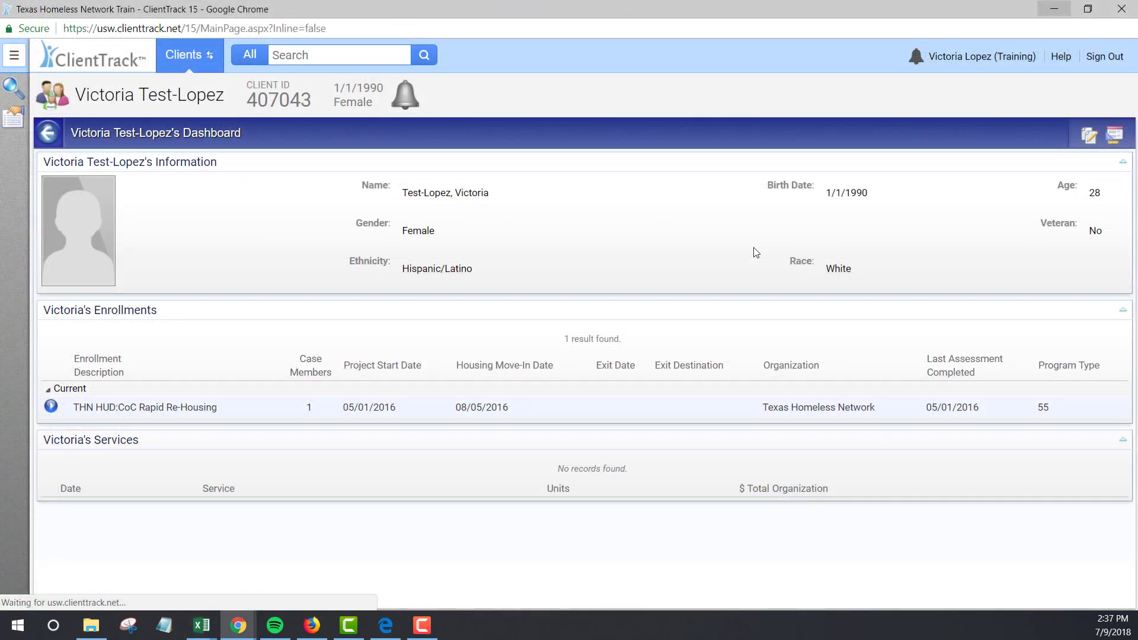
- From the assessments area, start an Update/Annual Assessment on the client's CoC Rapid Re-Housing enrollment
{"action": "left_click", "coordinate": [9, 61]}
{"action": "left_click", "coordinate": [43, 314]}
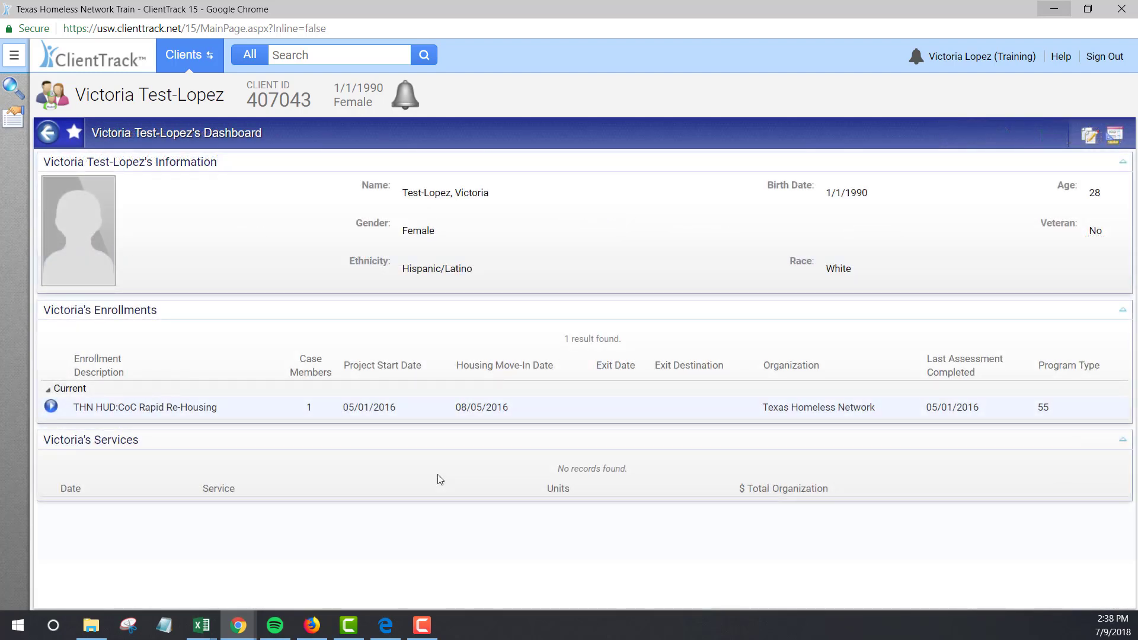
{"action": "left_click", "coordinate": [51, 407]}
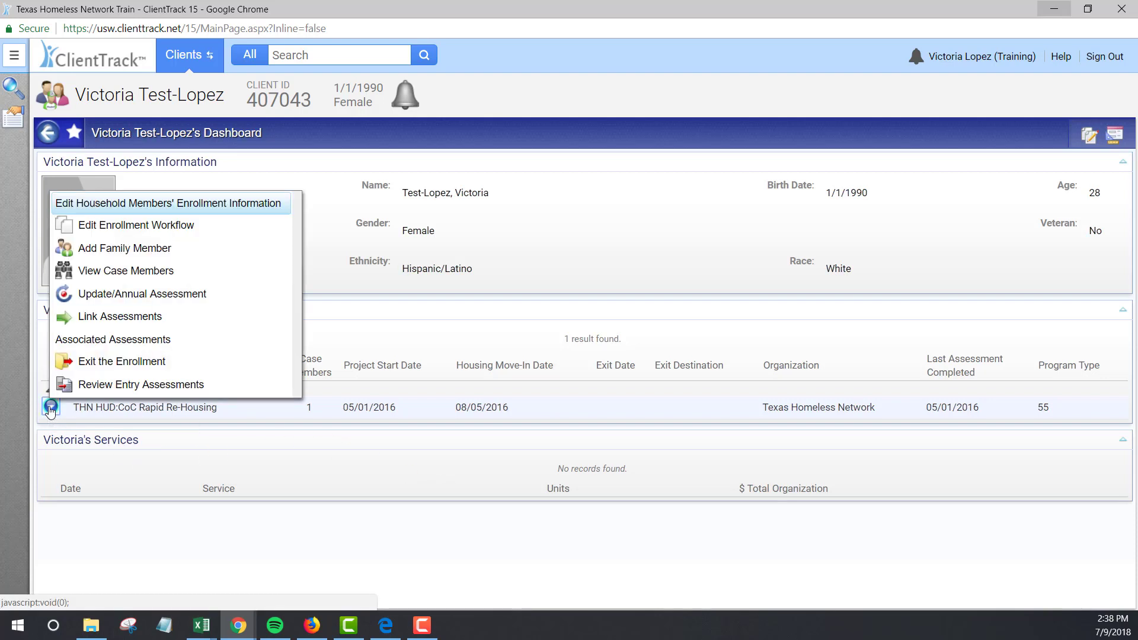
{"action": "left_click", "coordinate": [156, 295]}
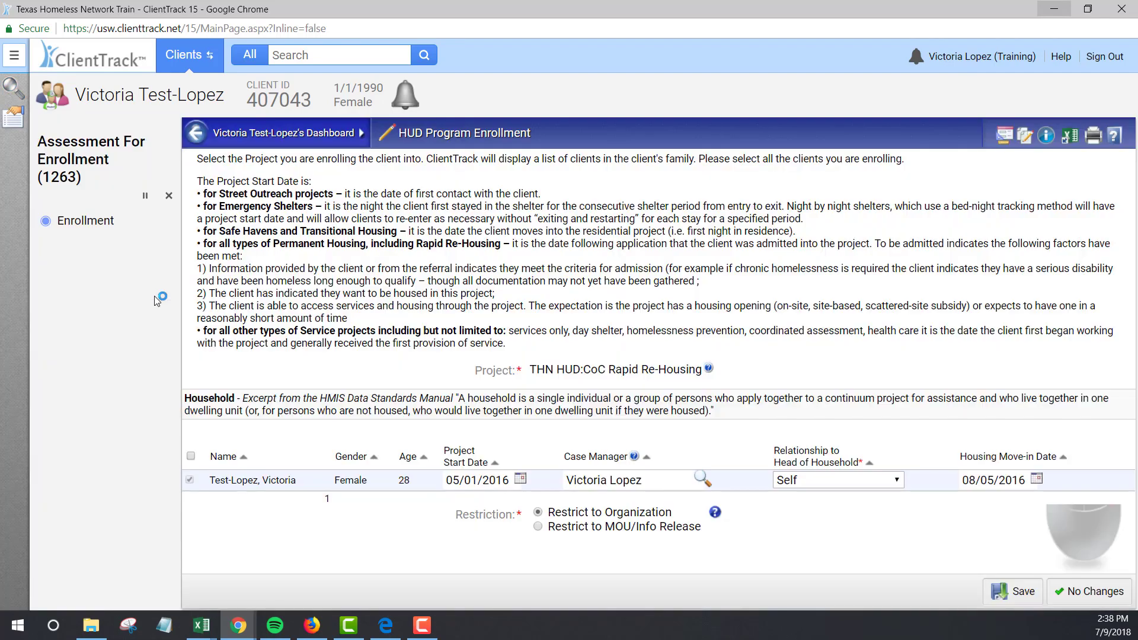
- Keep the enrollment details unchanged and choose Annual as the Type of Assessment
{"action": "left_click", "coordinate": [1072, 588]}
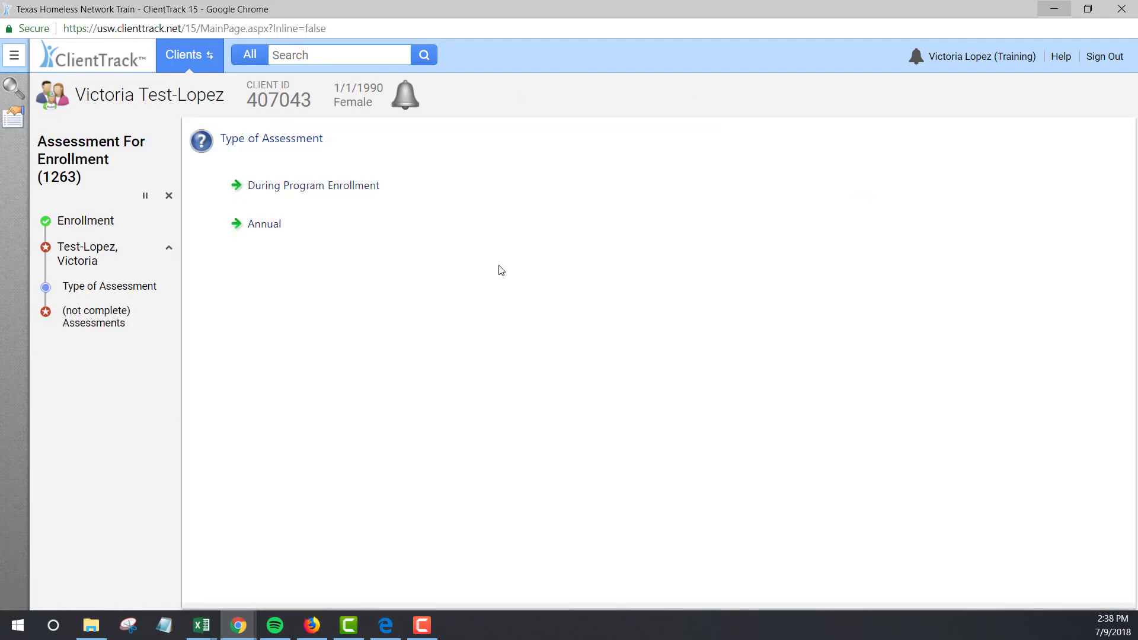
{"action": "left_click", "coordinate": [292, 223]}
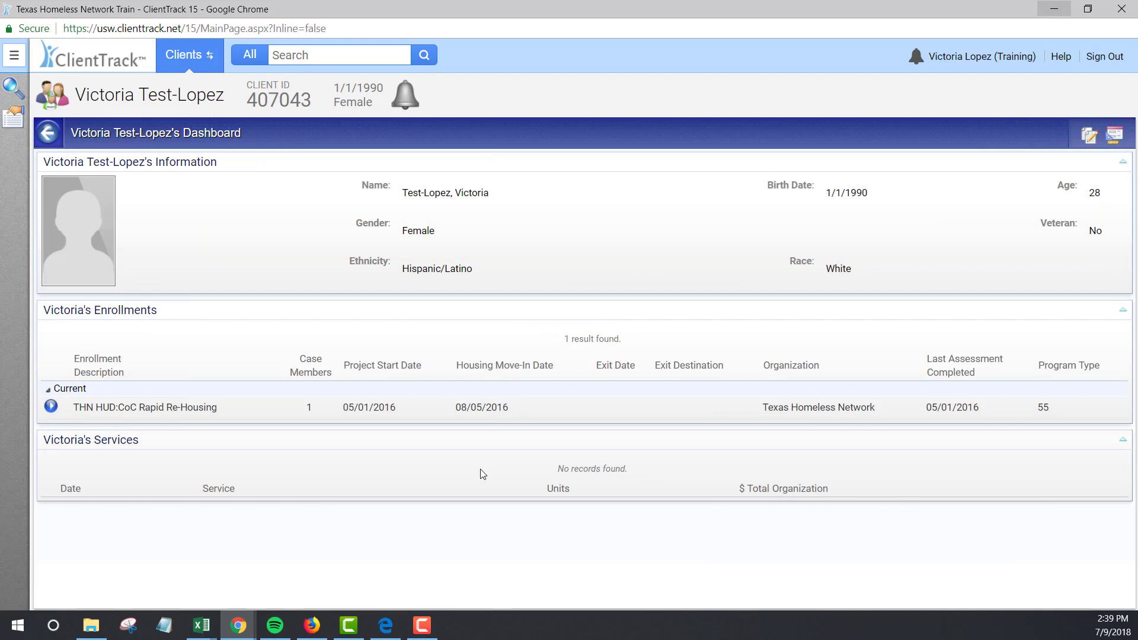
- Open the Rapid Re-Housing enrollment's action menu before switching to Excel
{"action": "left_click", "coordinate": [52, 407]}
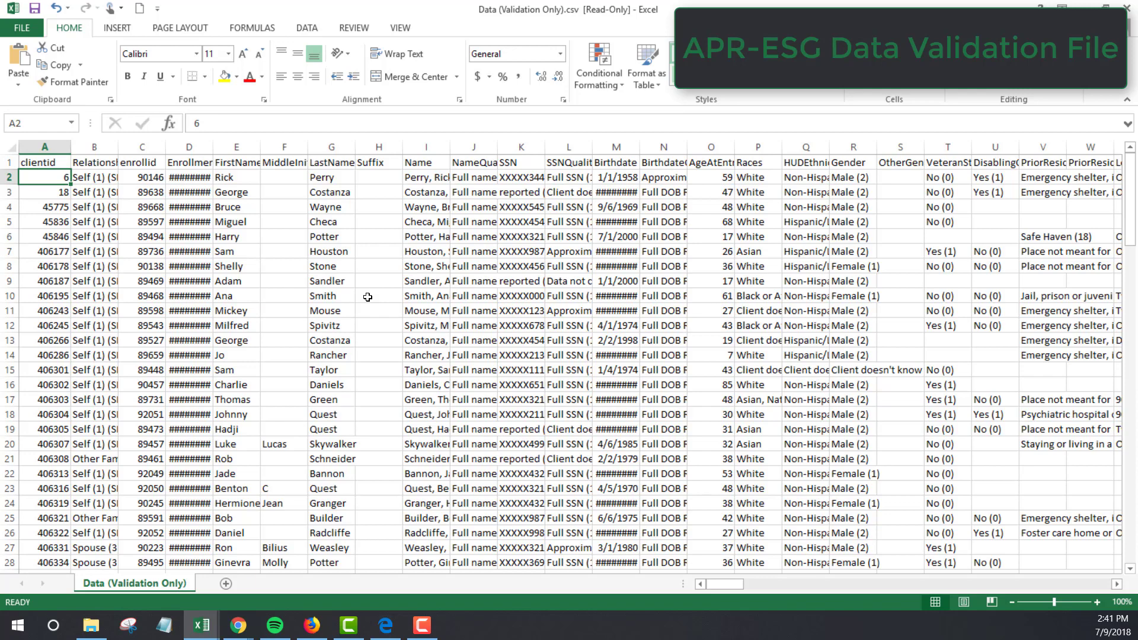
- Turn on Data > Filter for the header row of the validation sheet
{"action": "left_click", "coordinate": [11, 162]}
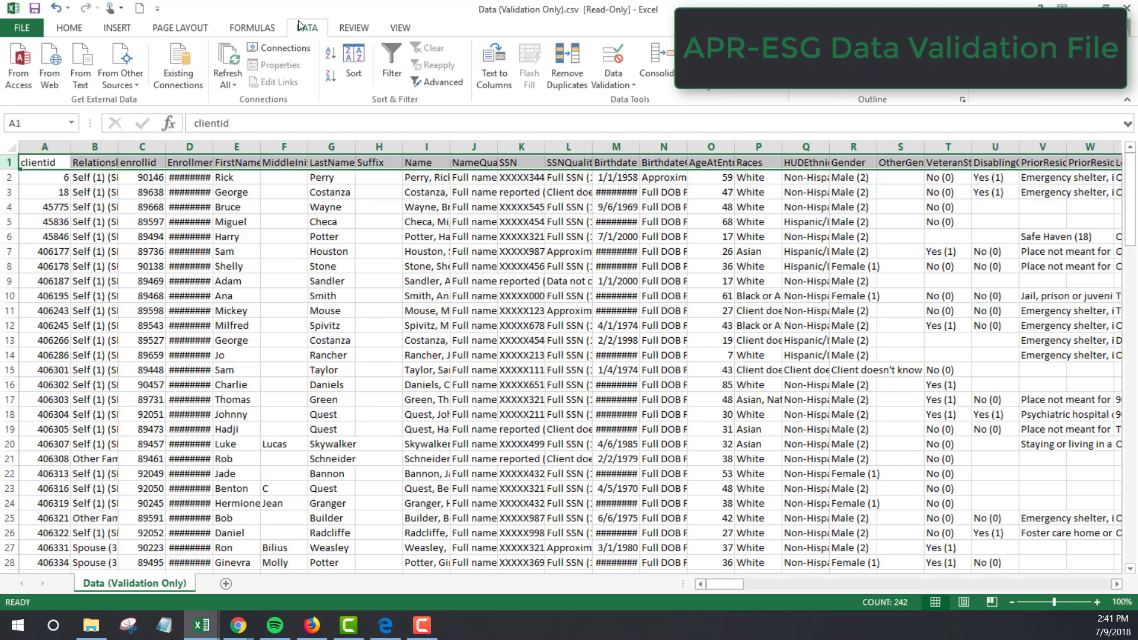
{"action": "left_click", "coordinate": [393, 66]}
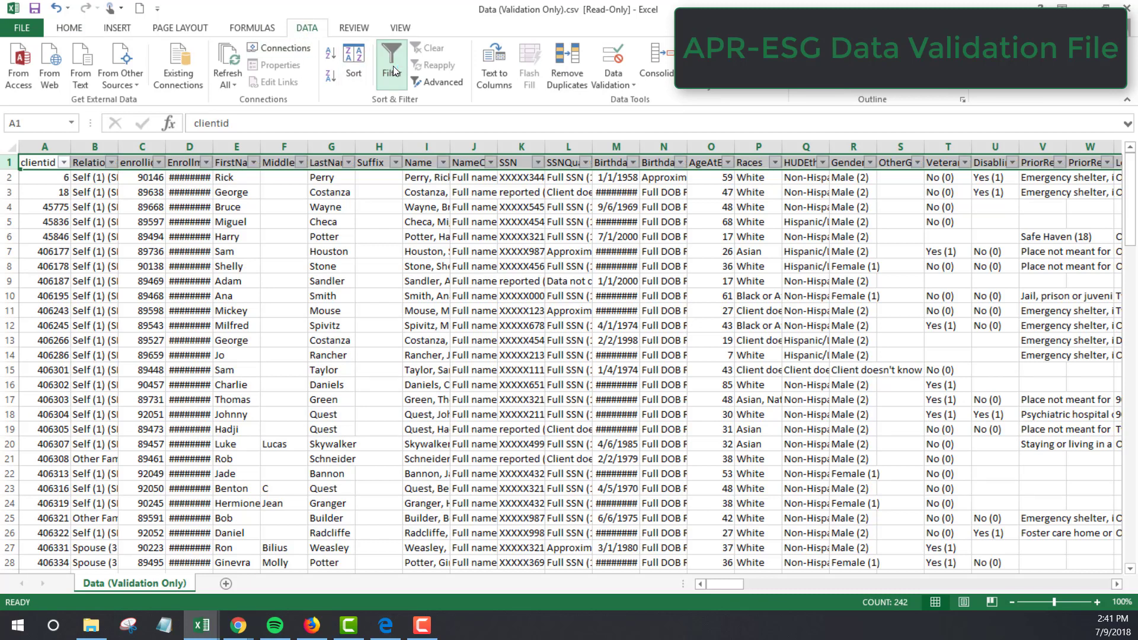
{"action": "left_click", "coordinate": [301, 272]}
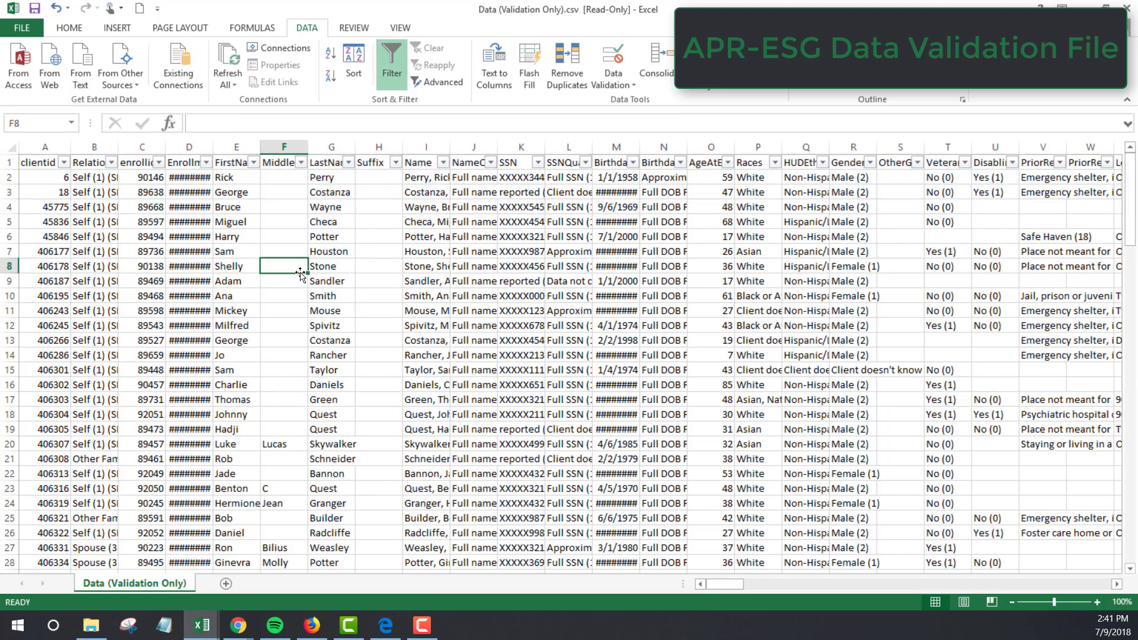
- Bring up the context menu for columns F to H and close it without hiding columns
{"action": "left_click_drag", "start_coordinate": [291, 148], "coordinate": [376, 148]}
{"action": "right_click", "coordinate": [377, 152]}
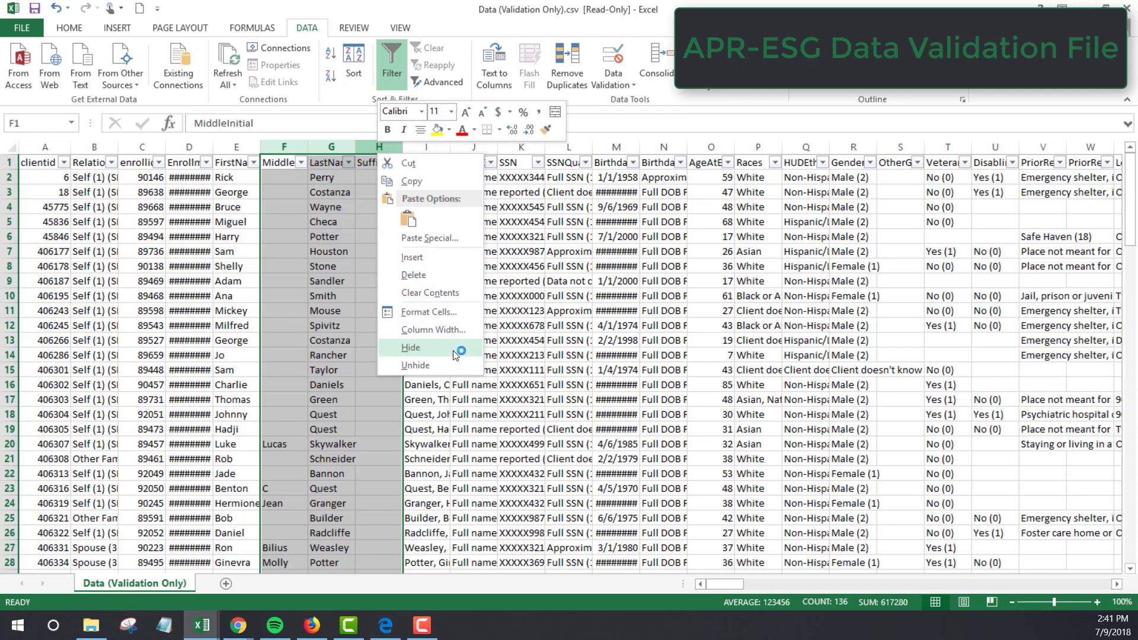
{"action": "left_click", "coordinate": [508, 267]}
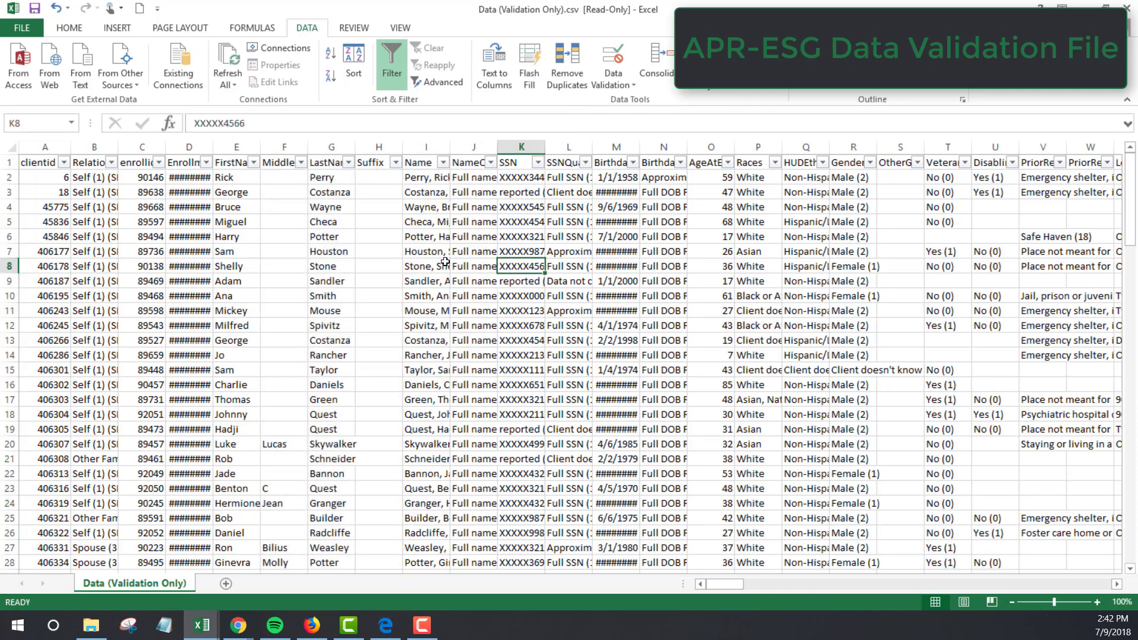
- Freeze the first column so the clientid column stays visible while scrolling
{"action": "left_click", "coordinate": [53, 148]}
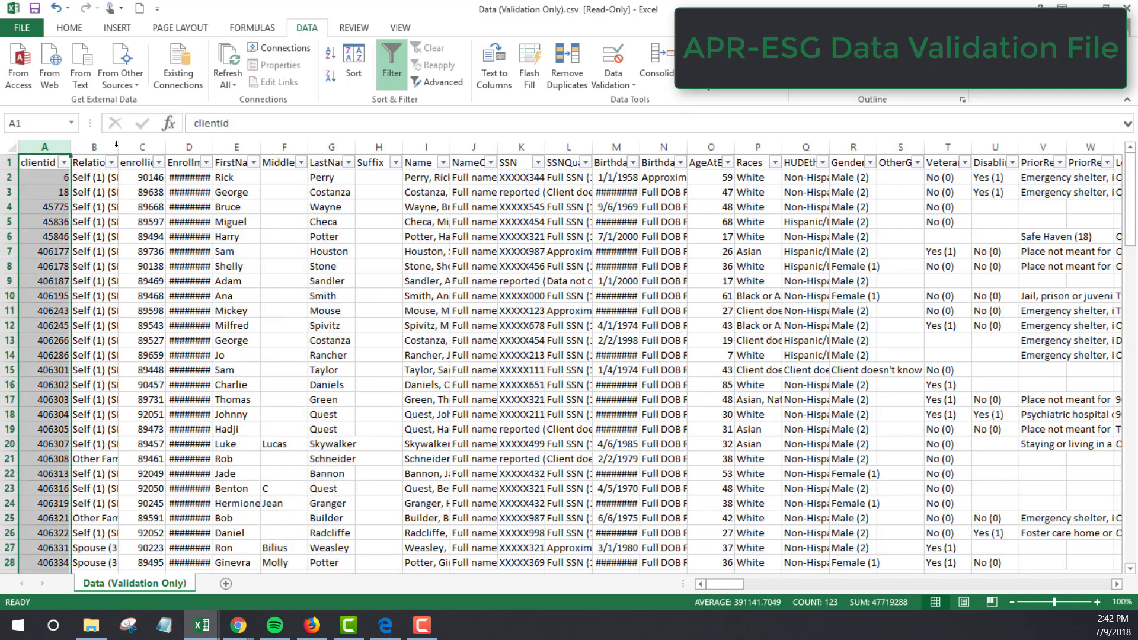
{"action": "left_click", "coordinate": [400, 27]}
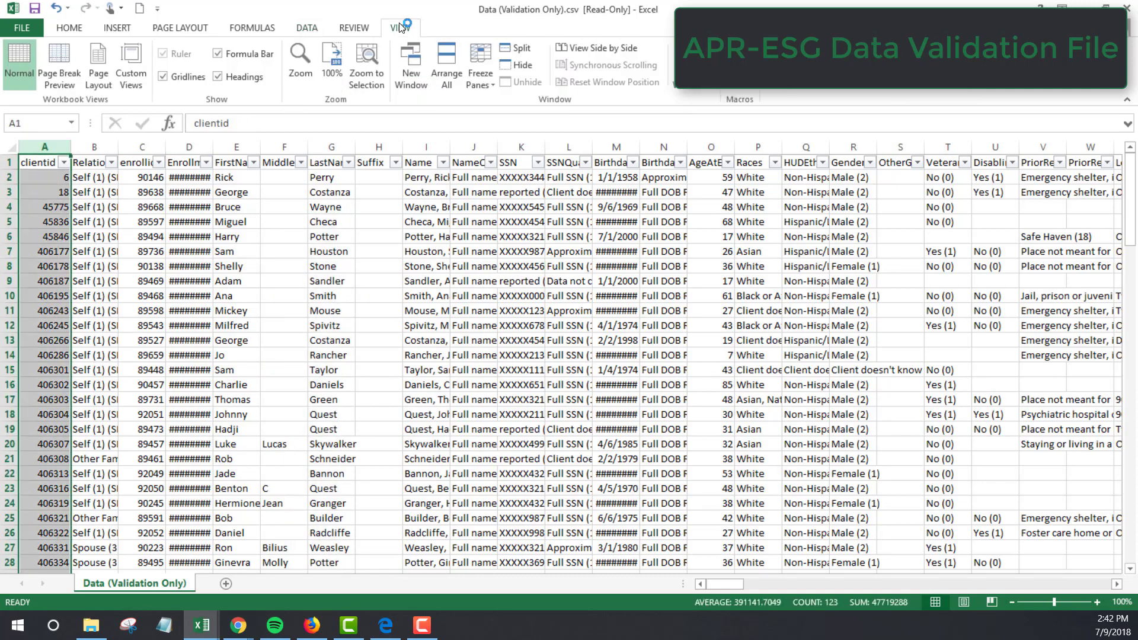
{"action": "left_click", "coordinate": [481, 83]}
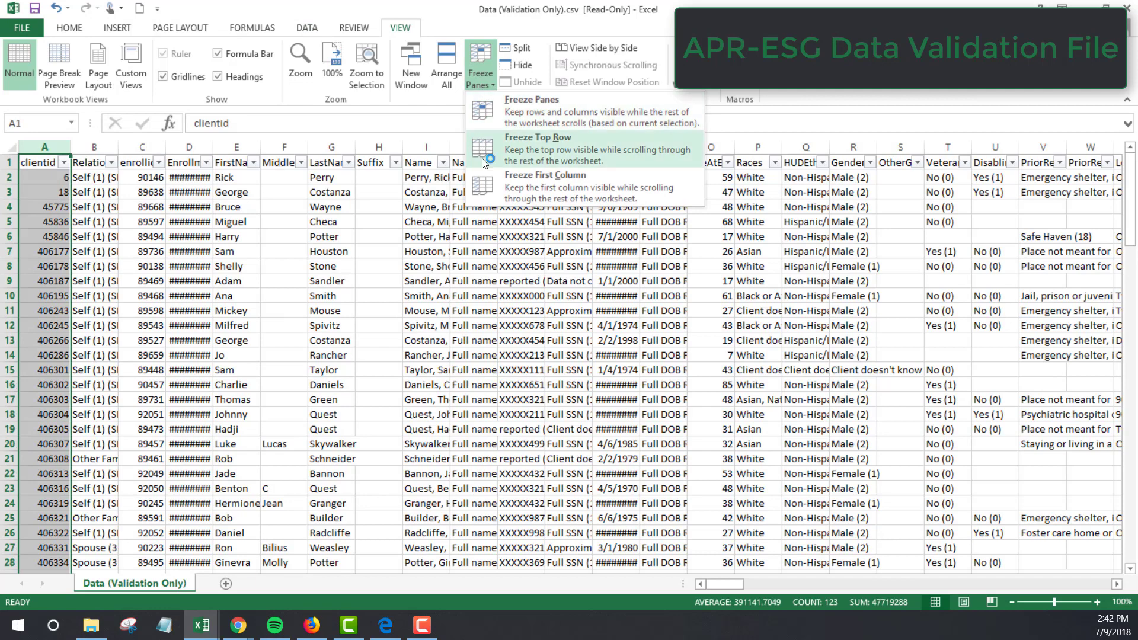
{"action": "left_click", "coordinate": [482, 186]}
{"action": "left_click", "coordinate": [483, 181]}
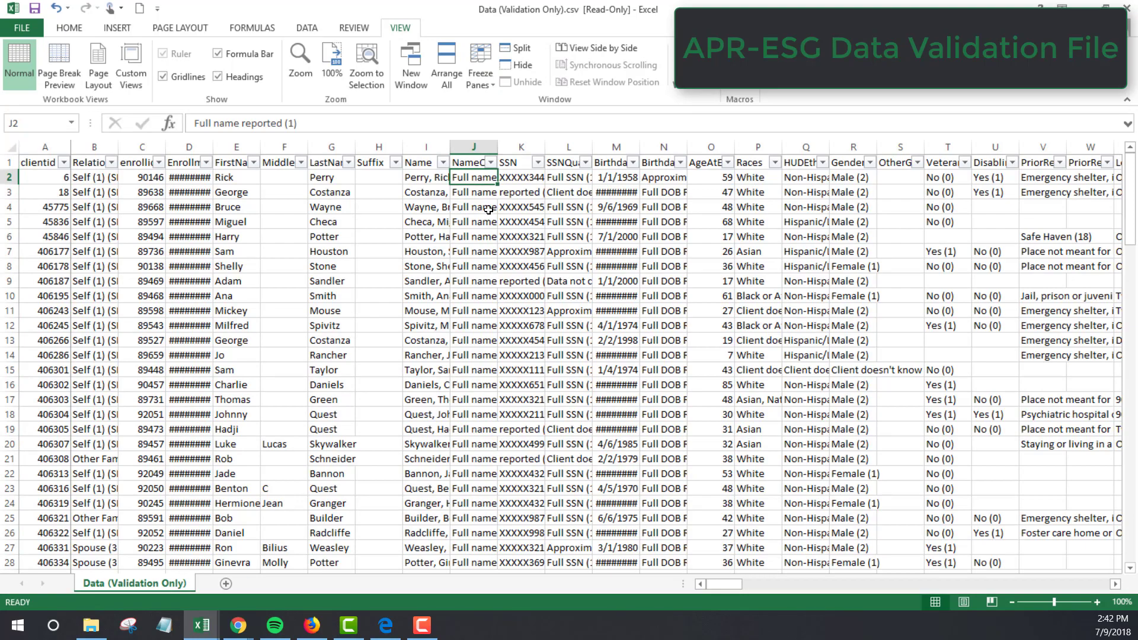
- Filter ExitDate to exclude (Blanks), leaving 9 of 122 records with exit dates
{"action": "scroll", "coordinate": [601, 460], "scroll_direction": "right", "scroll_amount": 7}
{"action": "left_click", "coordinate": [792, 162]}
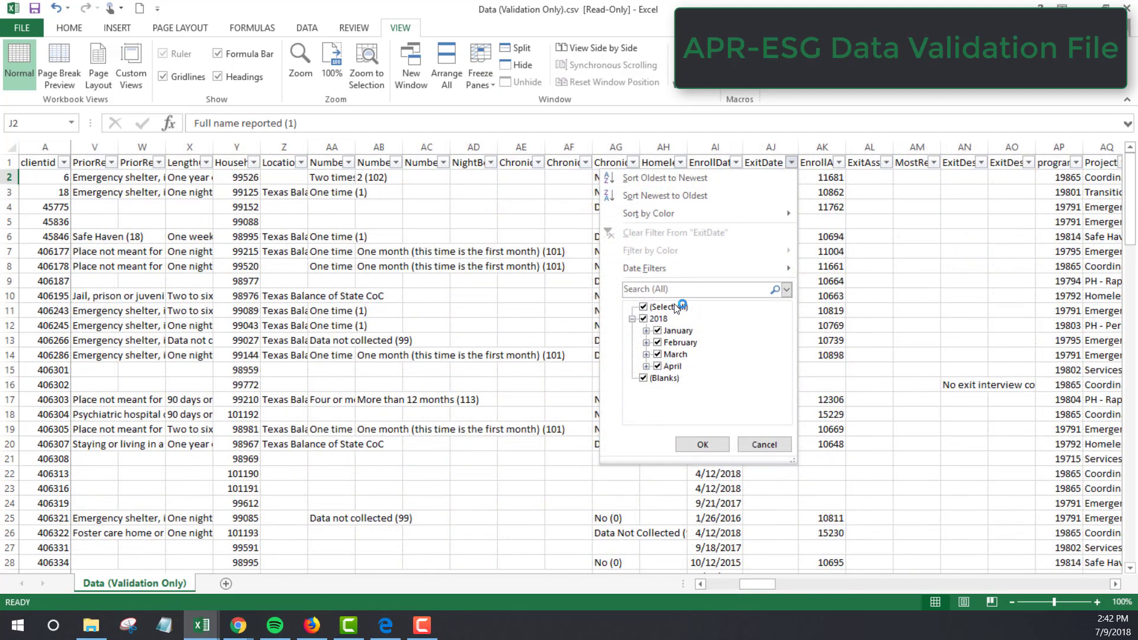
{"action": "left_click", "coordinate": [662, 379]}
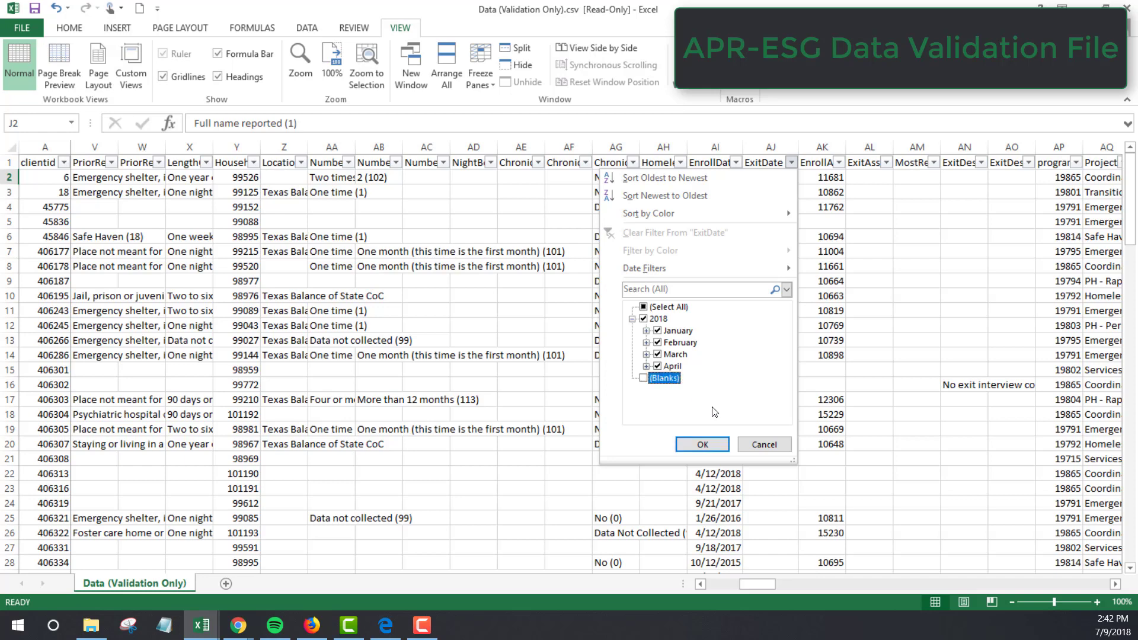
{"action": "left_click", "coordinate": [717, 448]}
{"action": "left_click", "coordinate": [828, 192]}
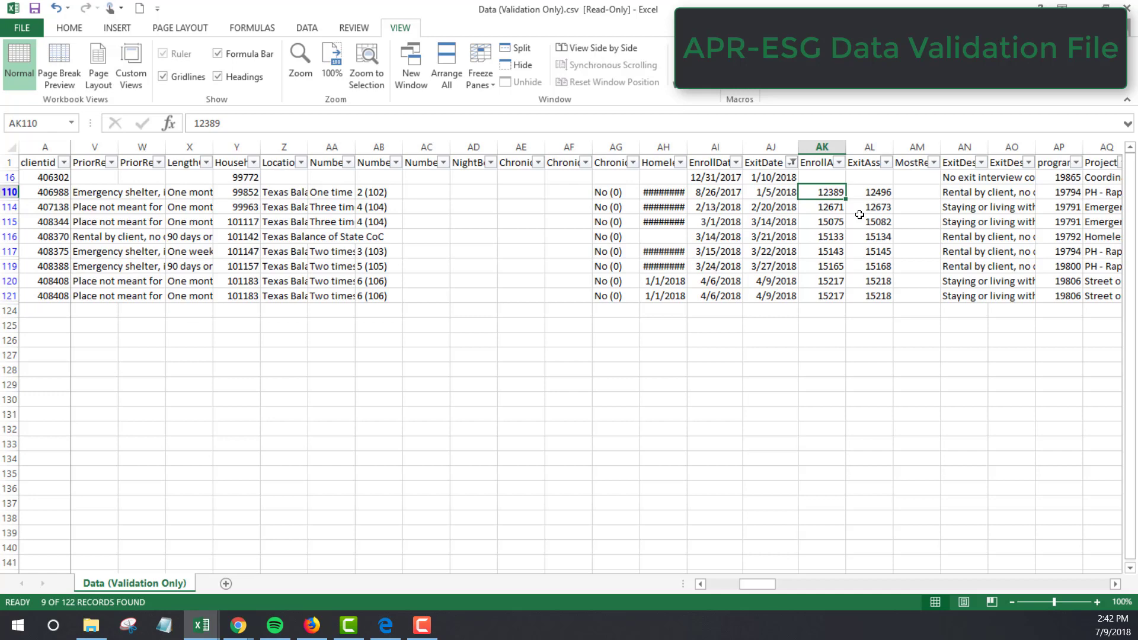
- Filter IncomeFromAnySource to show only Yes (1) at entry
{"action": "scroll", "coordinate": [859, 215], "scroll_direction": "right", "scroll_amount": 10}
{"action": "left_click", "coordinate": [611, 162]}
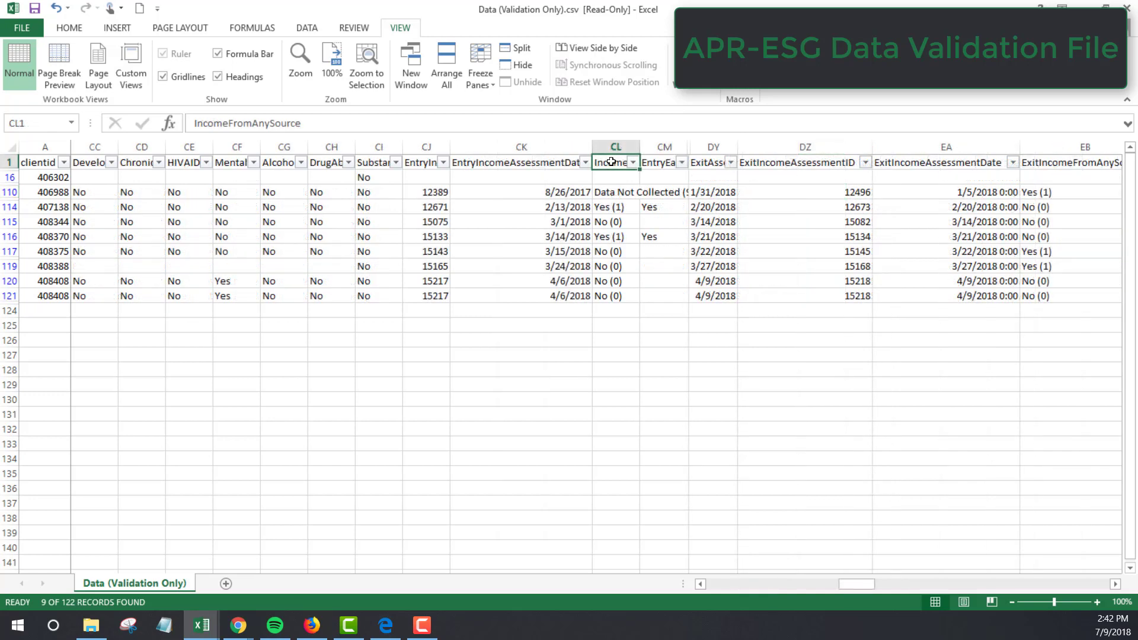
{"action": "left_click", "coordinate": [633, 162]}
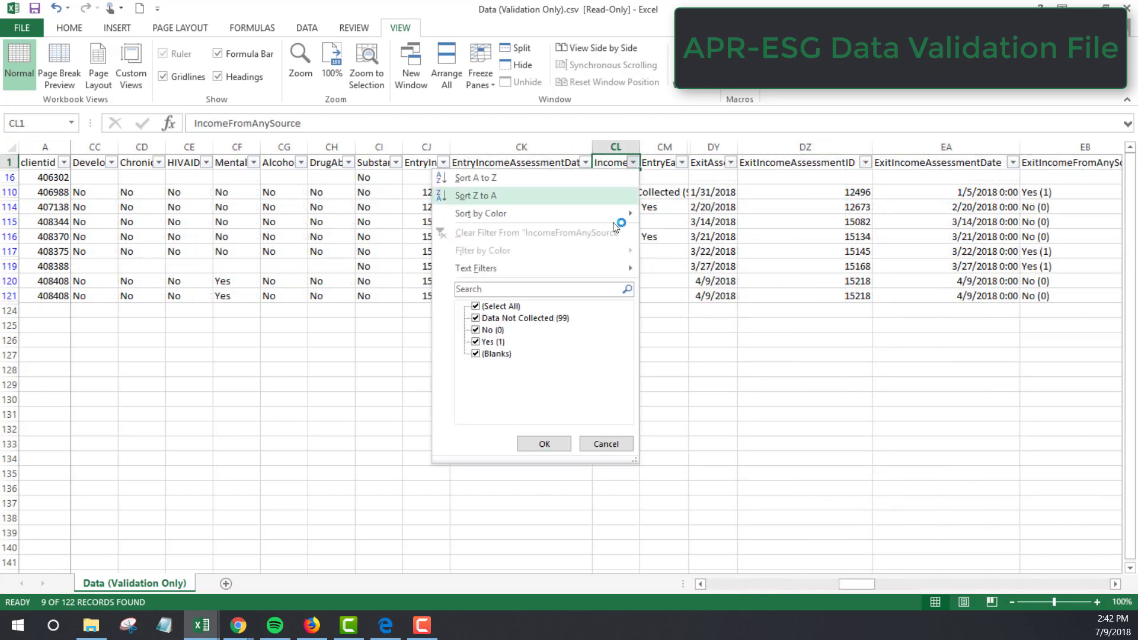
{"action": "left_click", "coordinate": [516, 307]}
{"action": "left_click", "coordinate": [492, 342]}
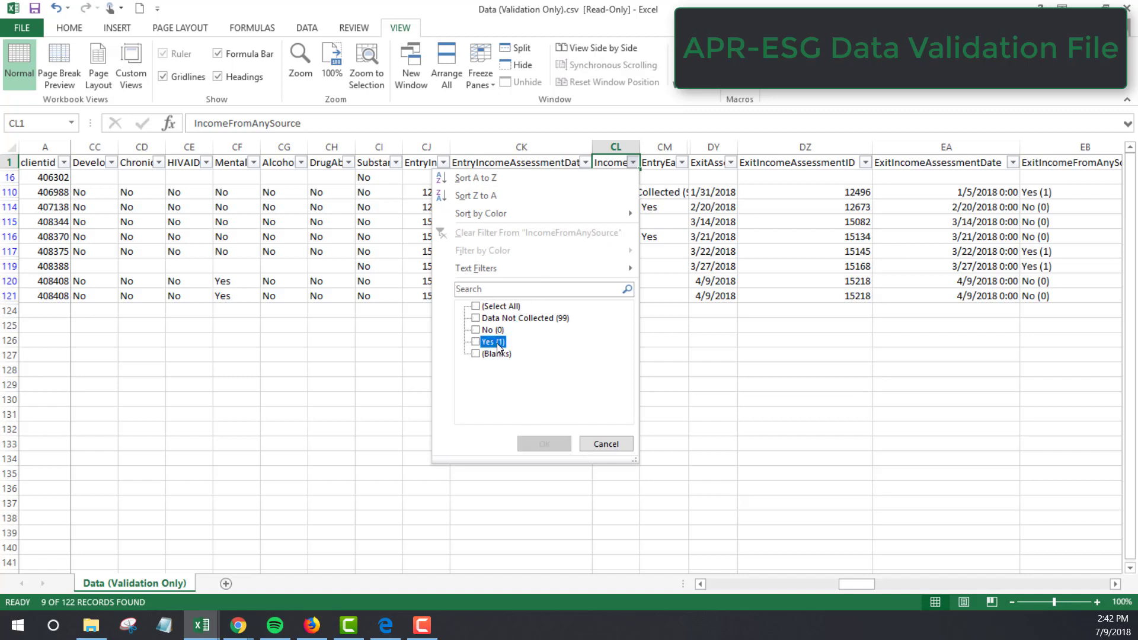
{"action": "left_click", "coordinate": [544, 444]}
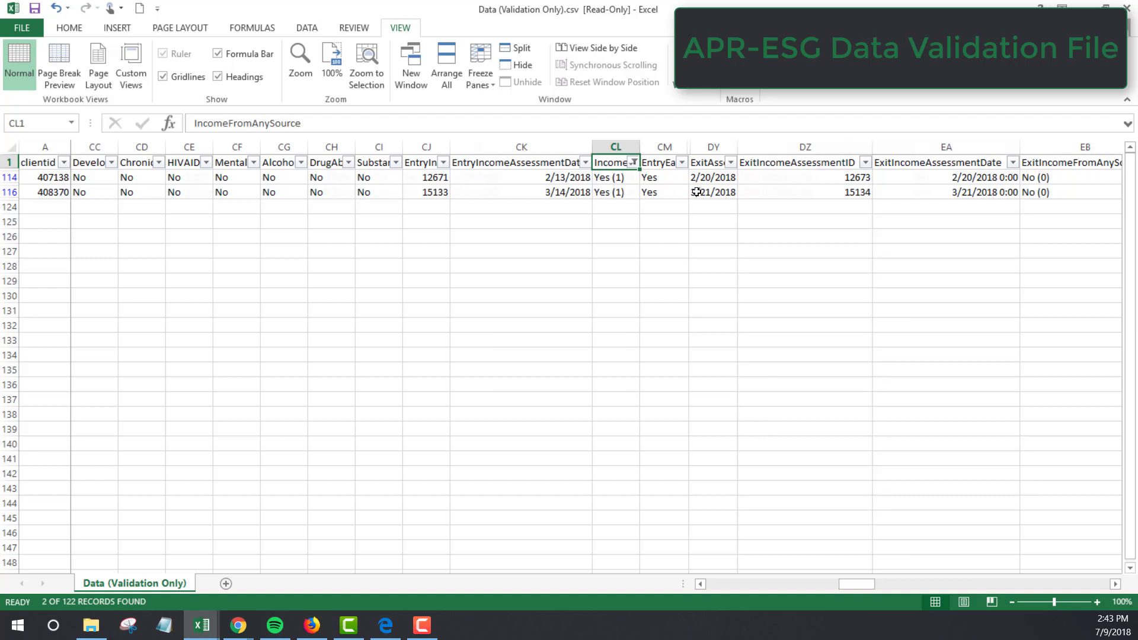
- Confirm the ExitIncomeFromAnySource filter shows only No (0), leaving 2 records
{"action": "key", "text": "Right"}
{"action": "key", "text": "Right"}
{"action": "key", "text": "Right"}
{"action": "key", "text": "Right"}
{"action": "key", "text": "Right"}
{"action": "left_click", "coordinate": [908, 164]}
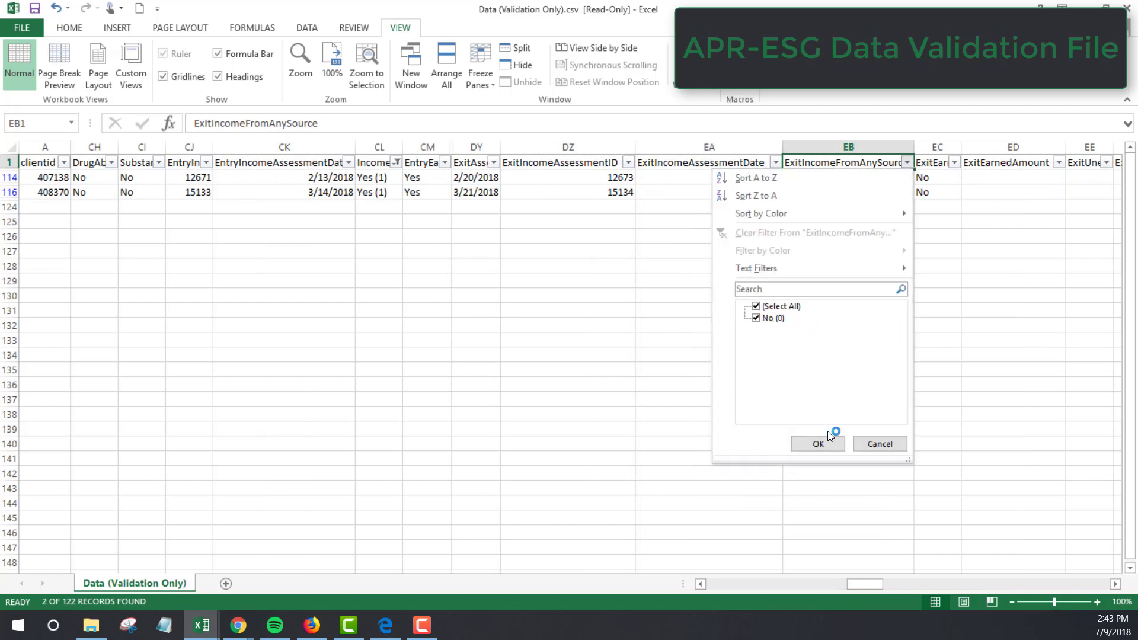
{"action": "left_click", "coordinate": [818, 444]}
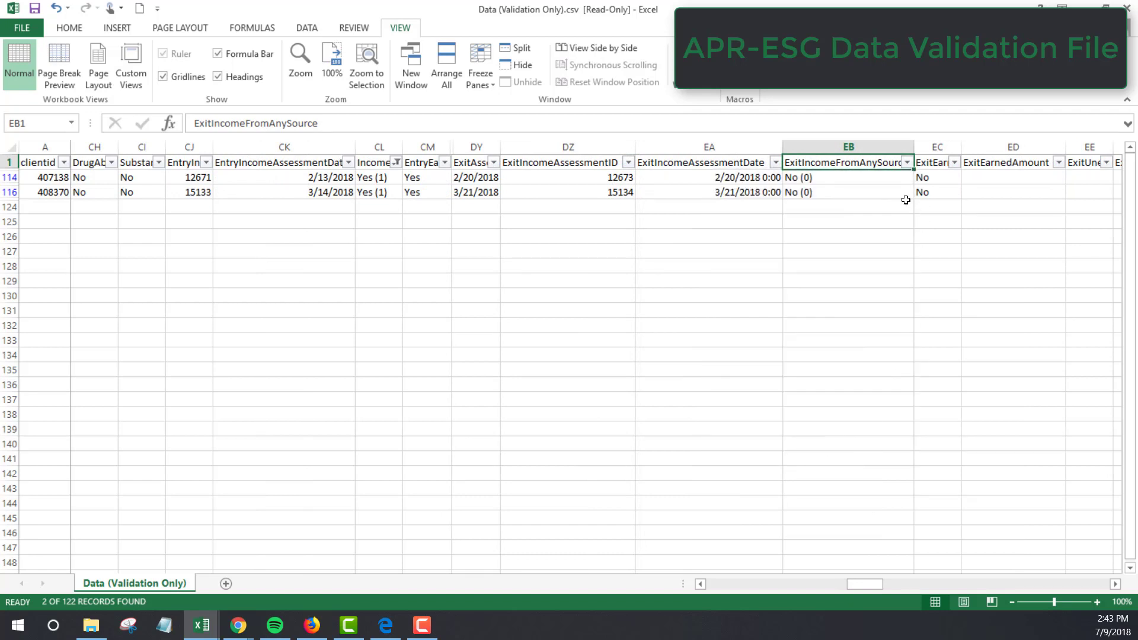